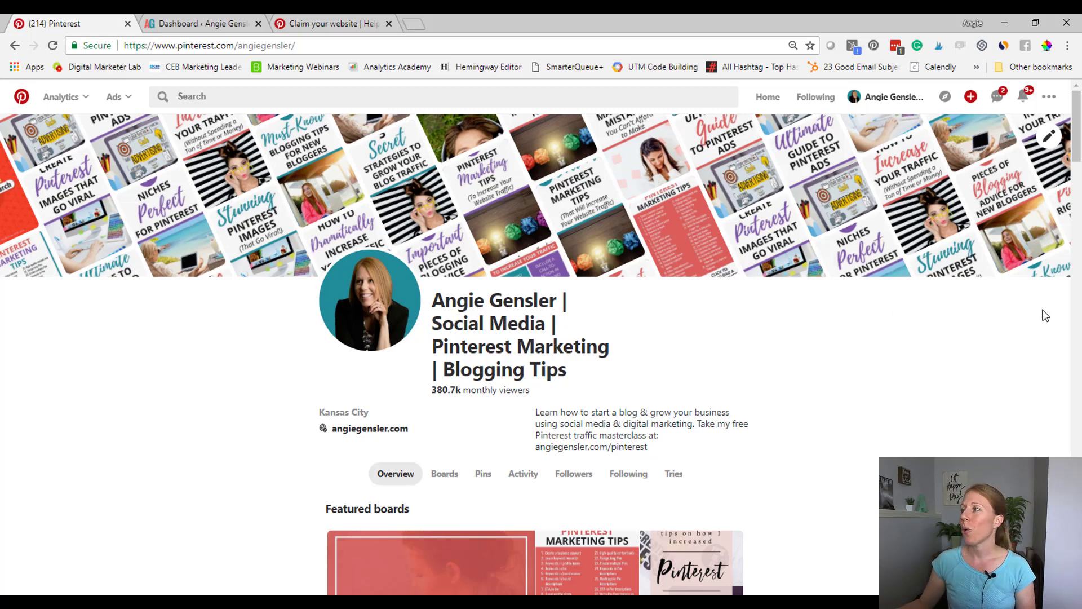
Confirm angiegensler.com is claimed in Pinterest settings, then view the Claim your website help article
click(1052, 96)
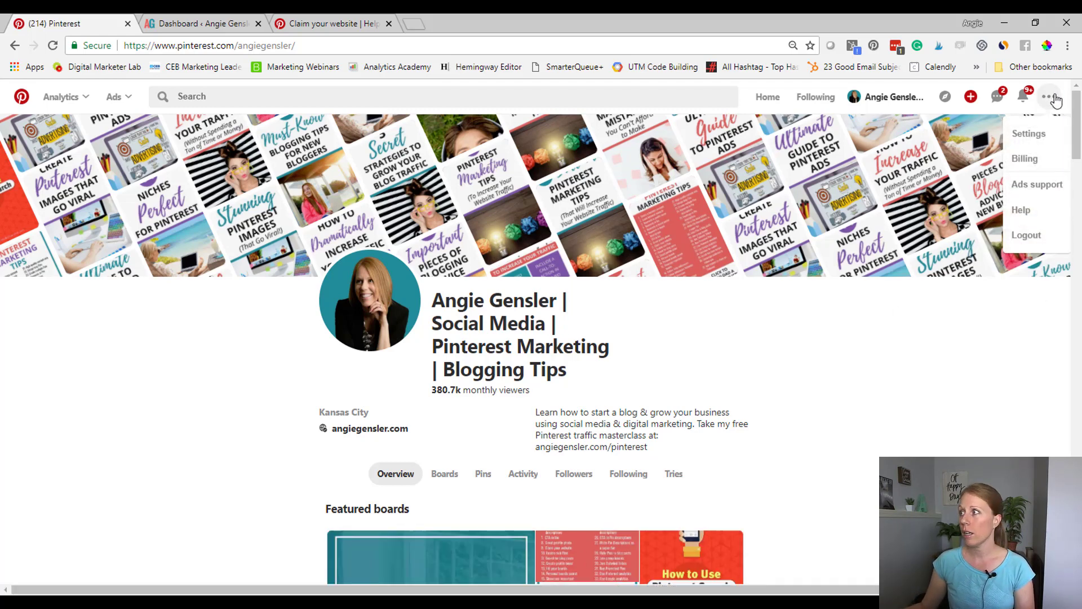
click(1030, 134)
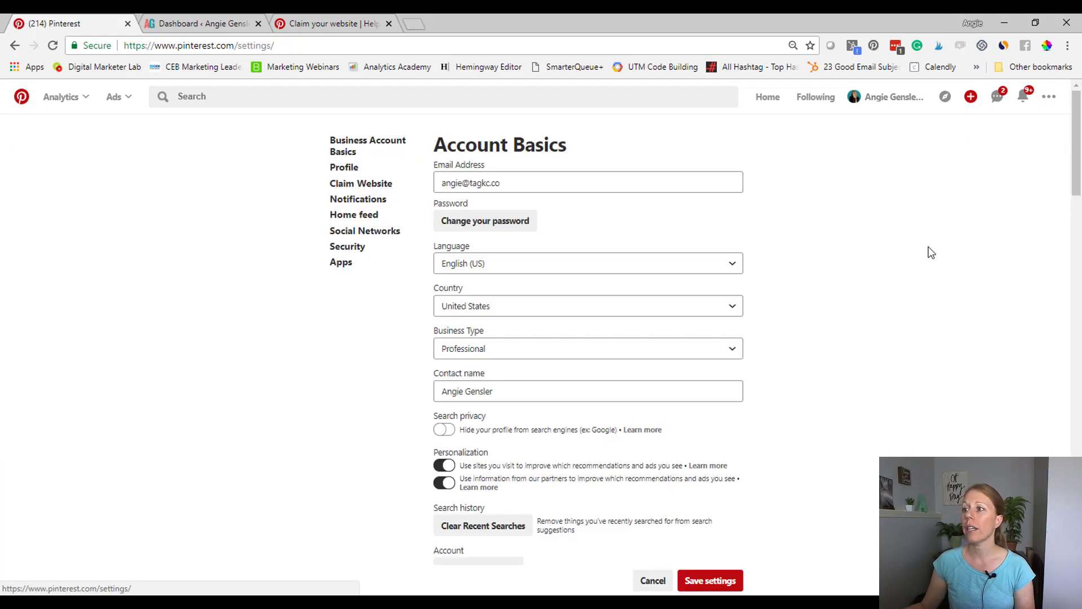
scroll(746, 384, down, 5)
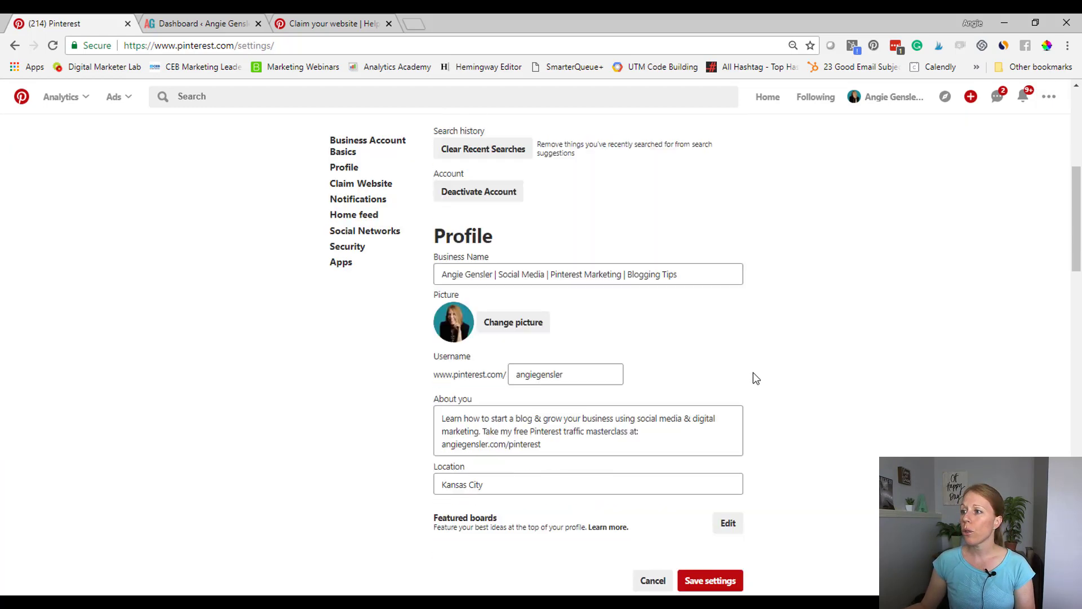
scroll(754, 373, down, 5)
scroll(753, 372, down, 3)
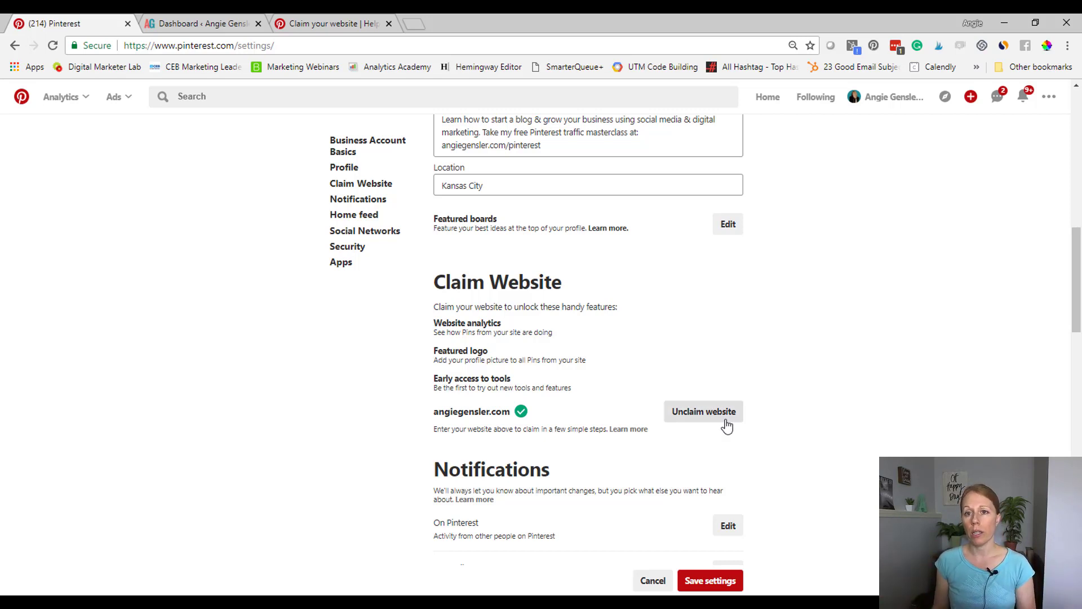
click(334, 23)
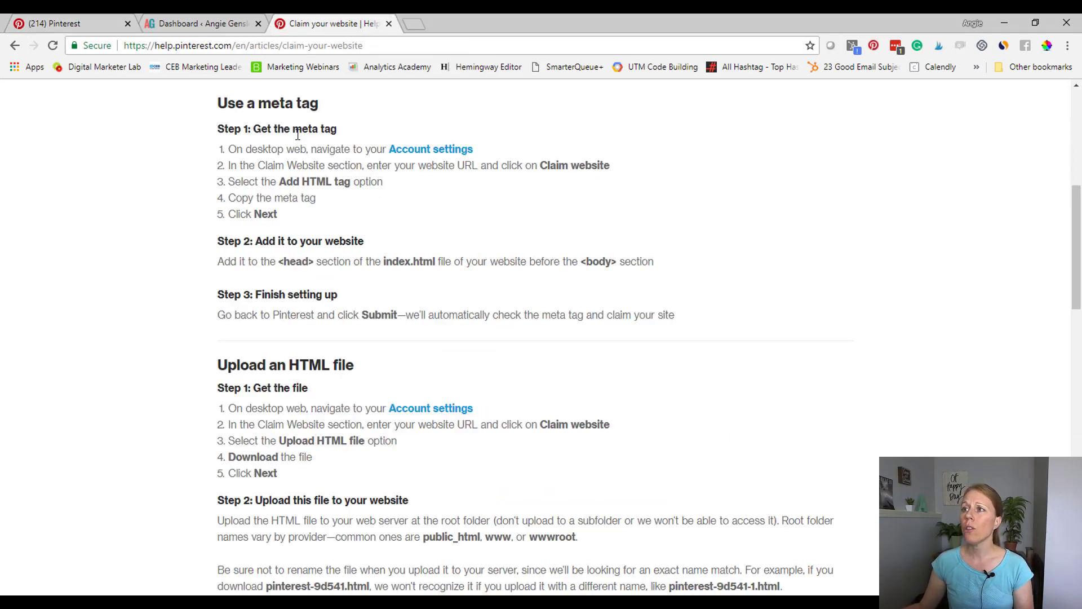
scroll(323, 139, up, 3)
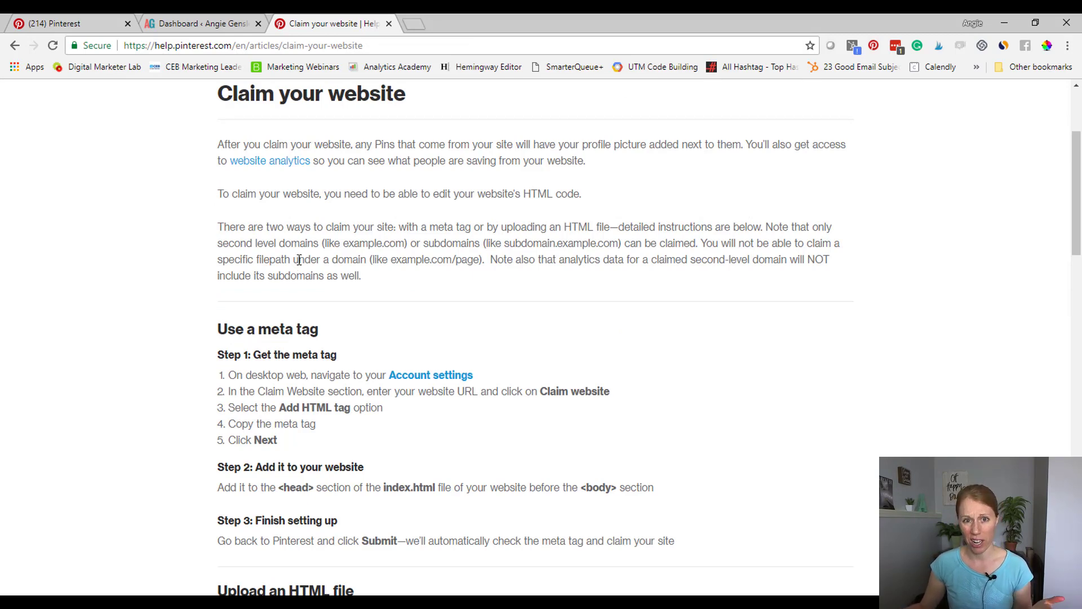
scroll(298, 256, down, 3)
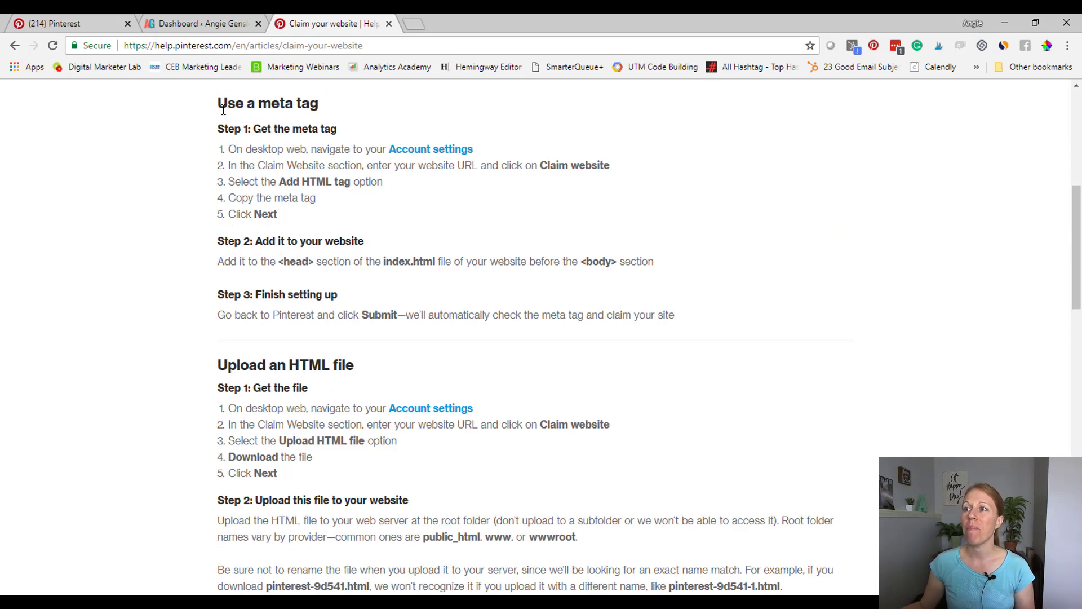
drag(218, 103, 270, 129)
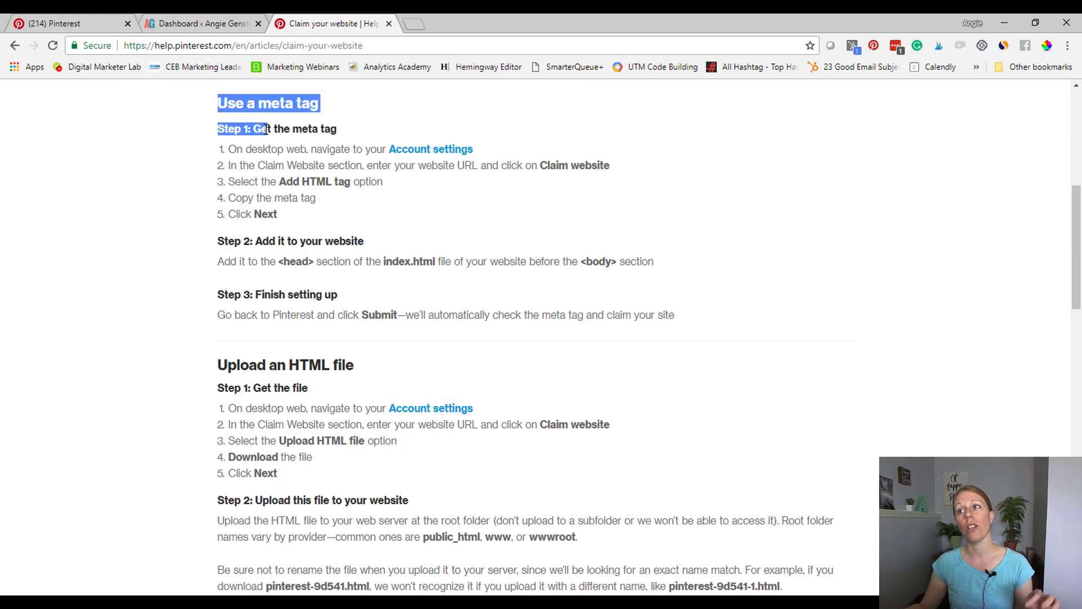
click(289, 153)
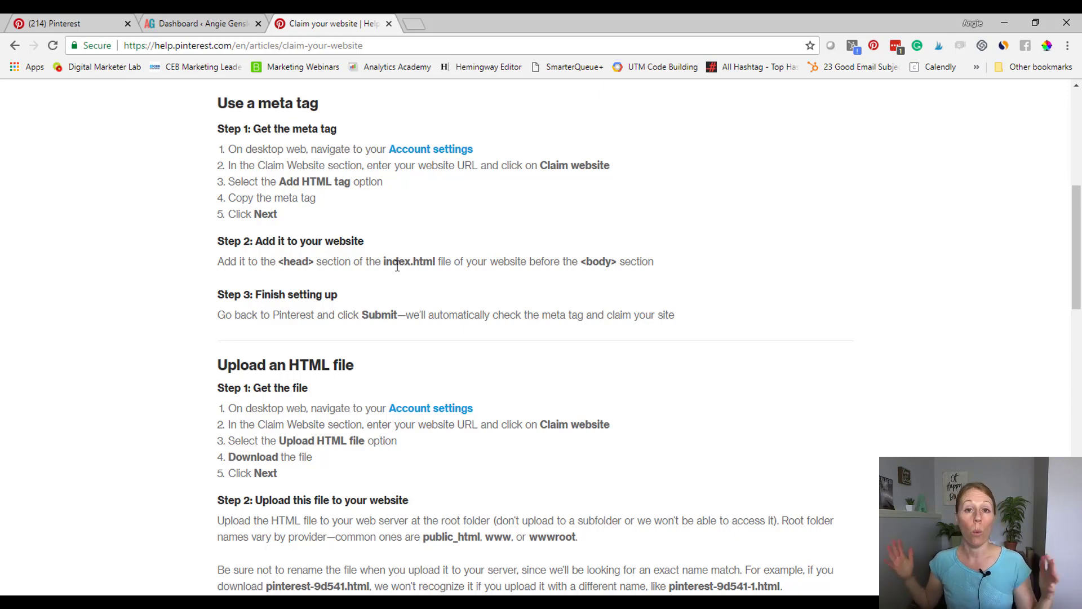
scroll(412, 299, down, 3)
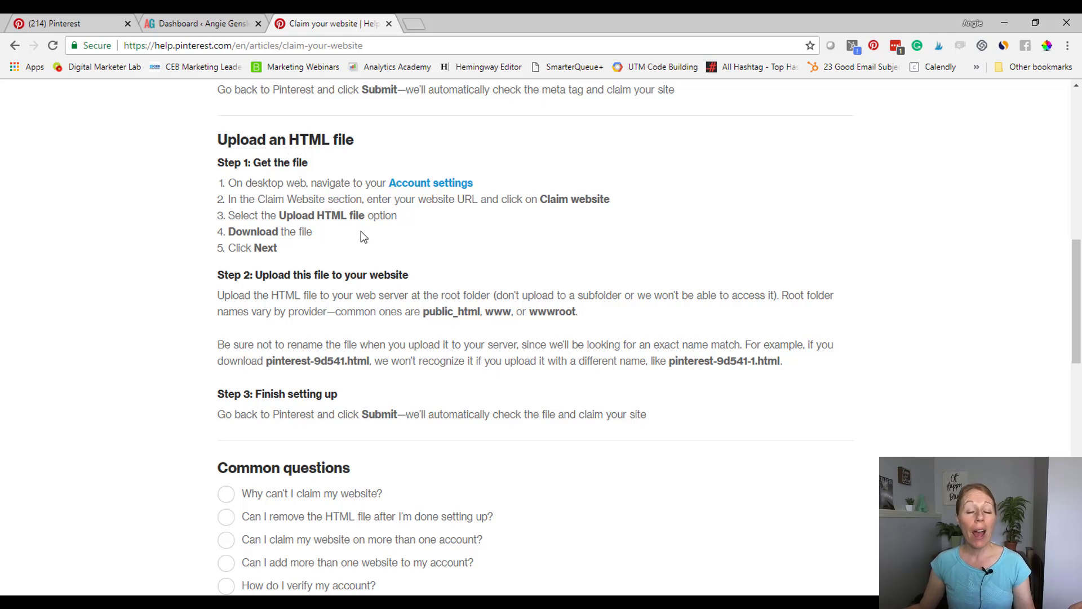
scroll(362, 235, up, 3)
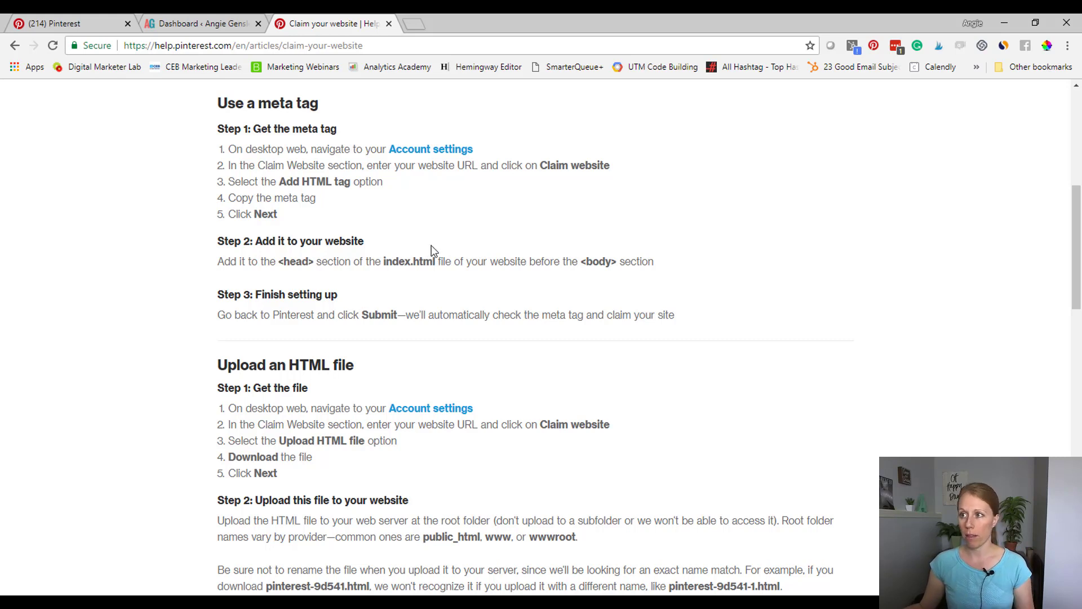
In the WordPress dashboard, search Plugins > Add New for 'Yoast'
click(191, 22)
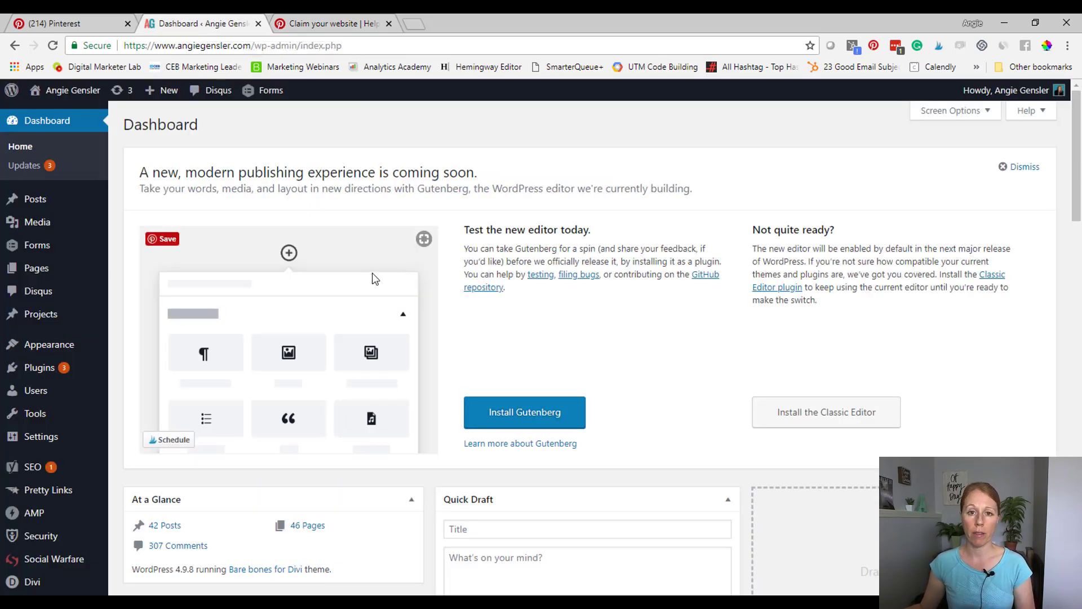
click(38, 367)
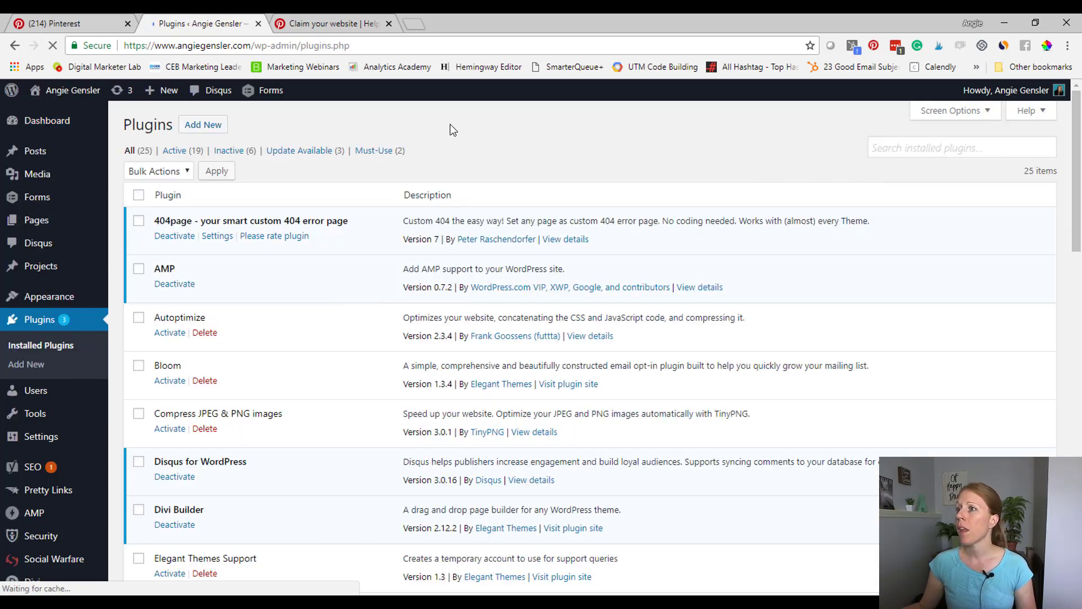
click(204, 125)
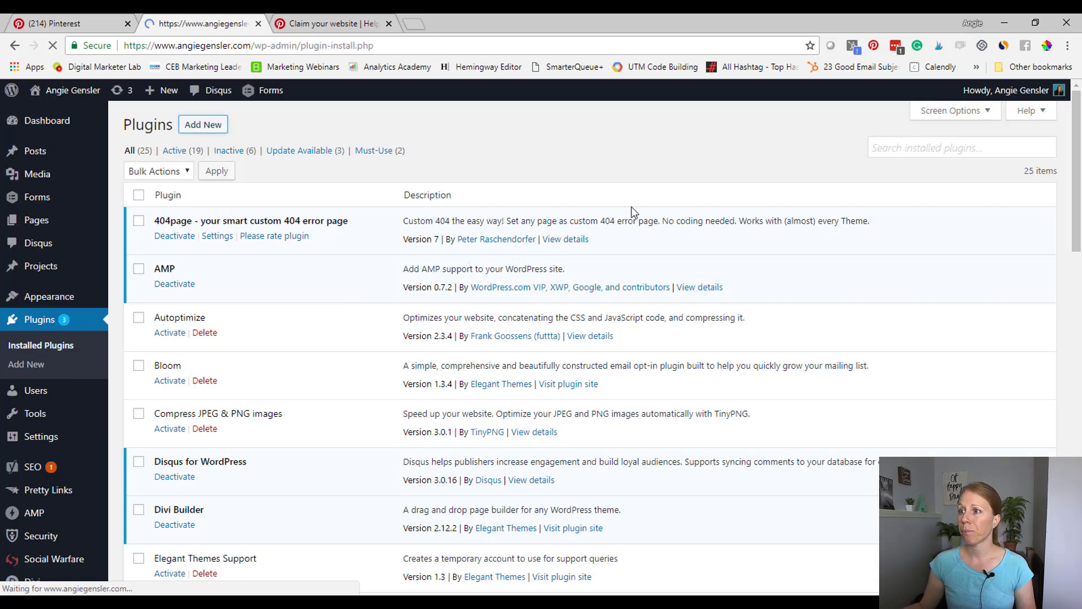
click(887, 161)
text(Yoast)
key(Return)
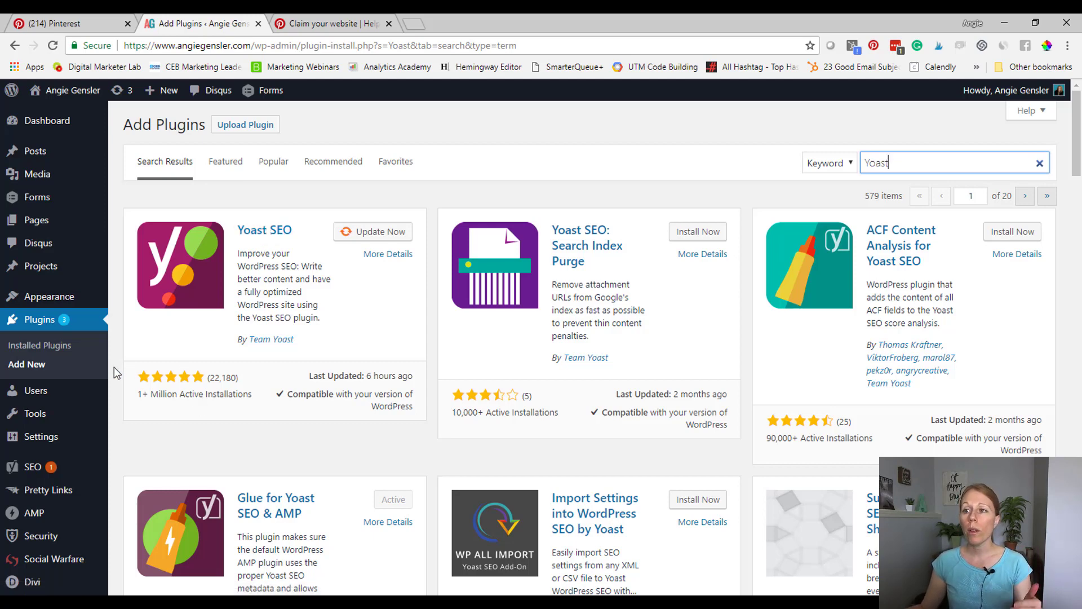
scroll(115, 368, down, 3)
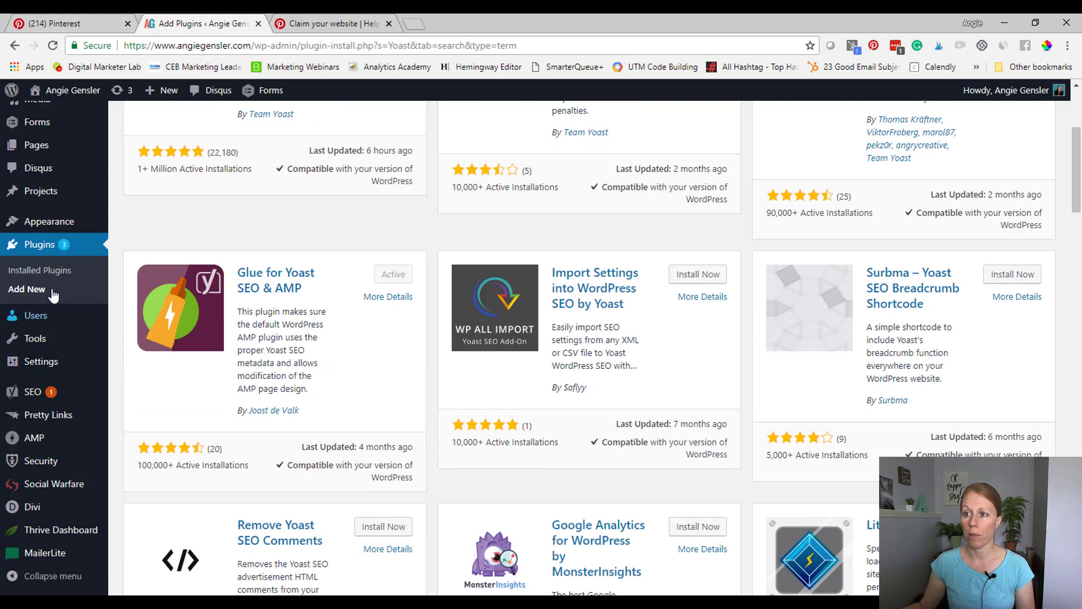
mouse_move(32, 467)
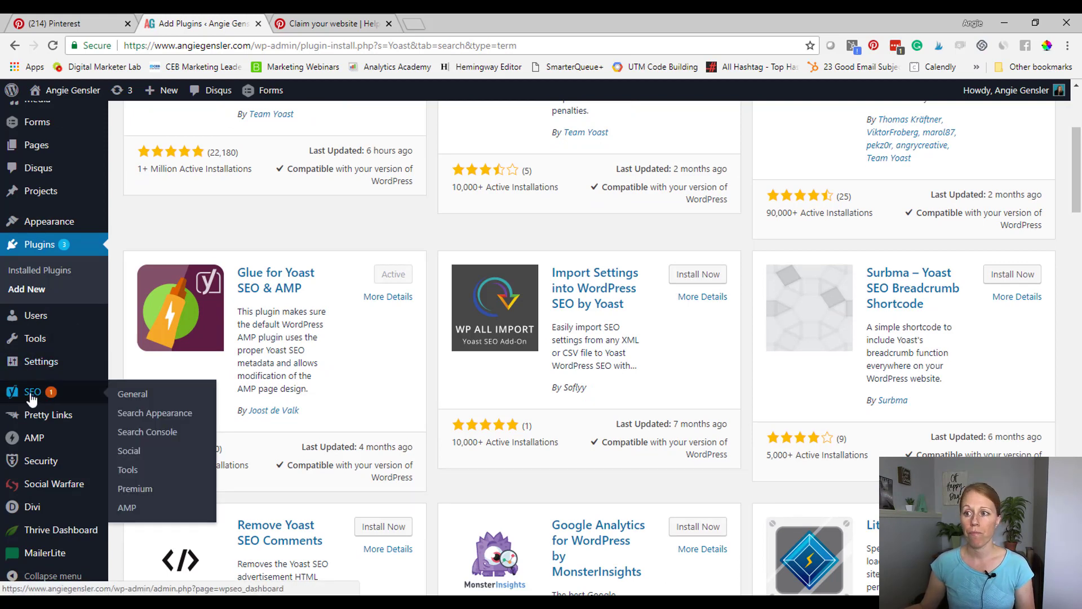
Open Yoast SEO's Social > Pinterest settings and check the confirmation code against Pinterest's claim settings
click(129, 450)
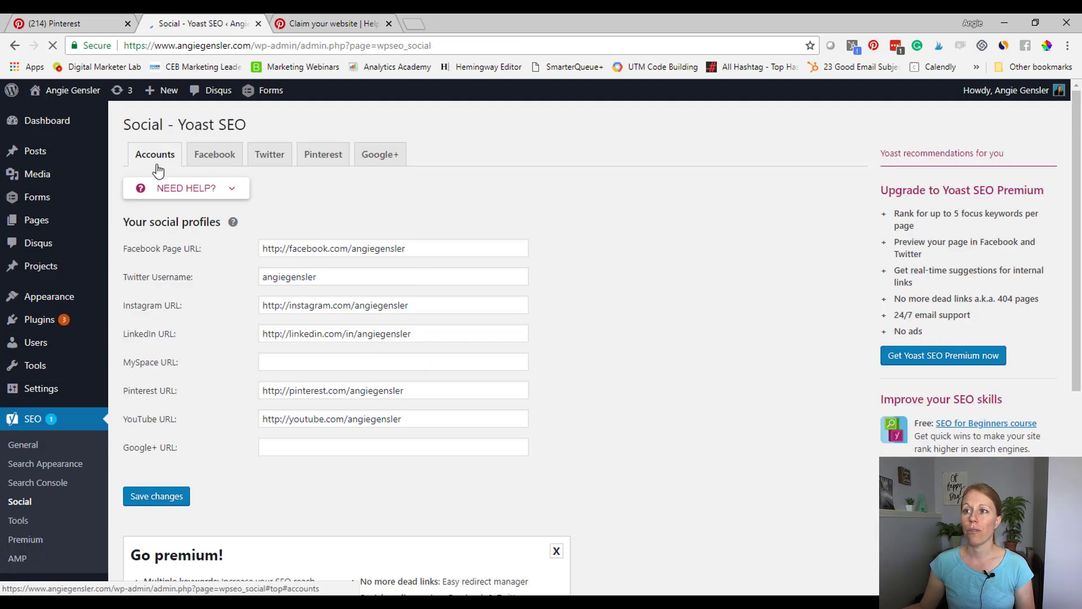
click(323, 155)
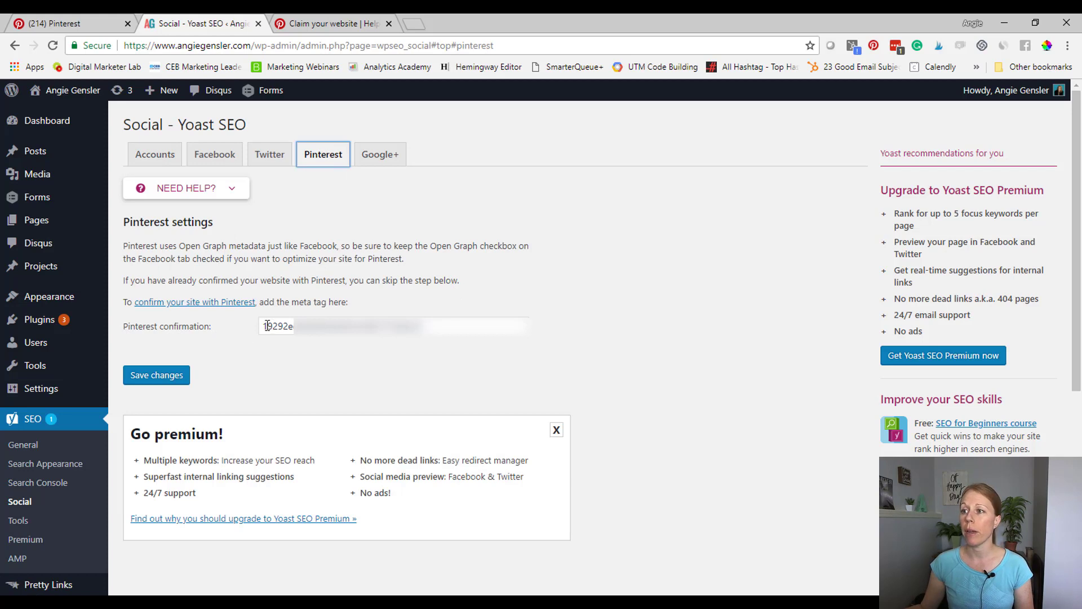
drag(265, 325, 440, 325)
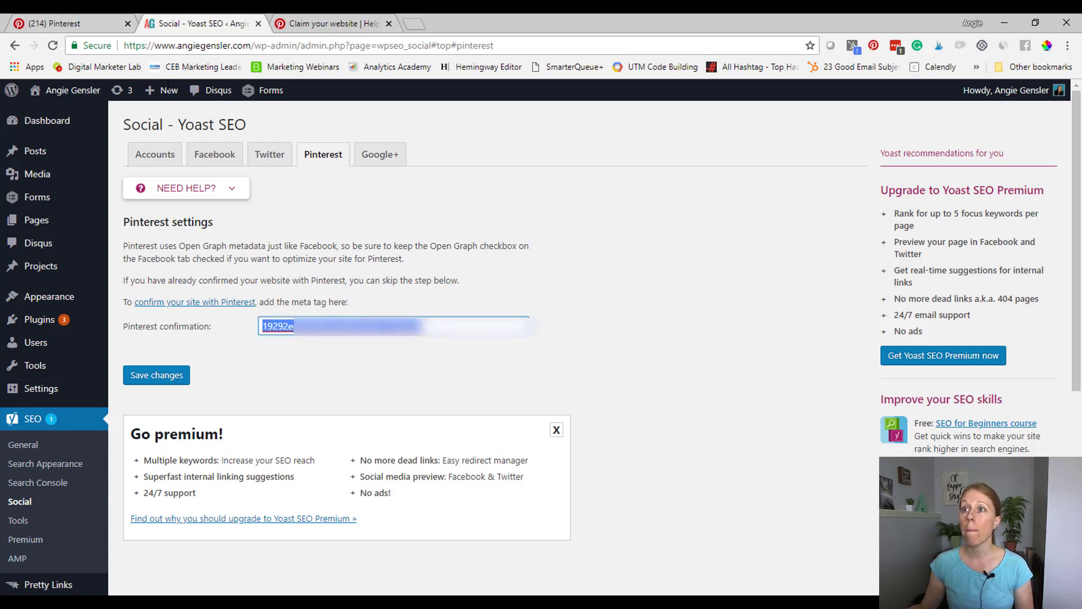
click(68, 23)
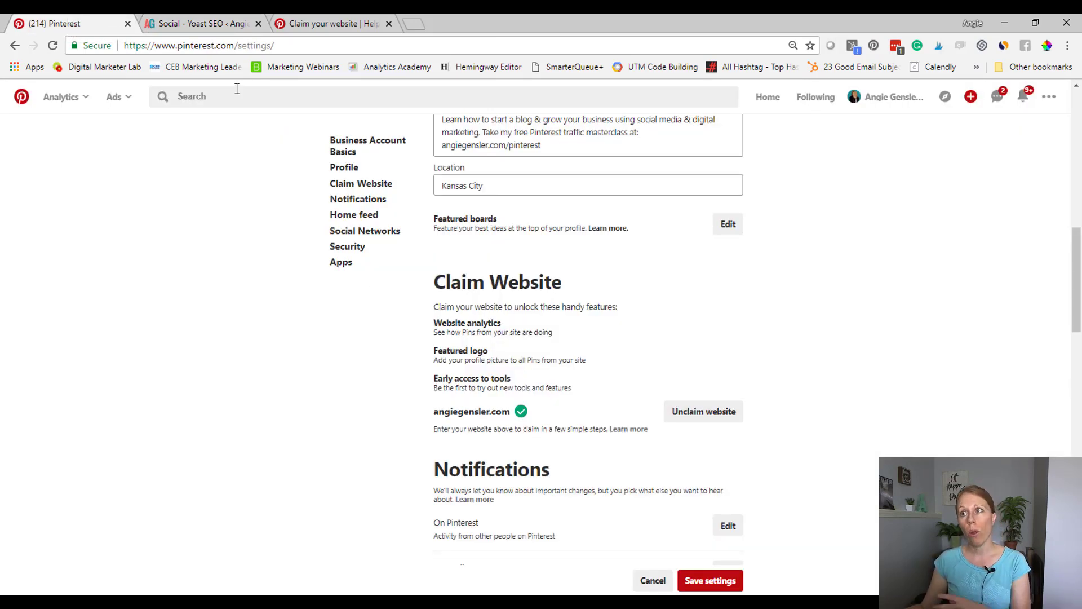
click(203, 22)
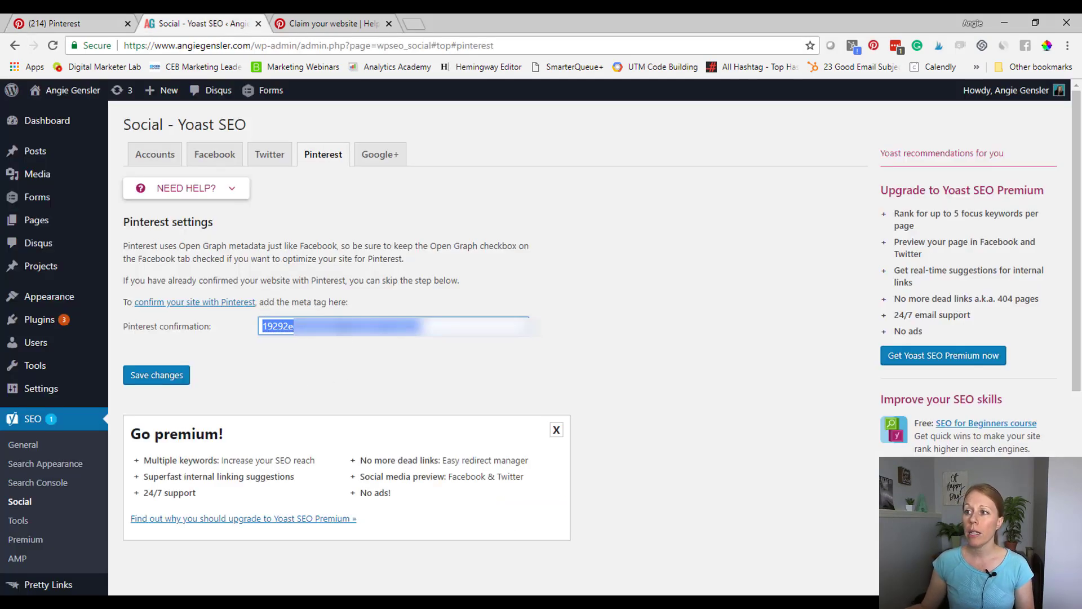
click(157, 382)
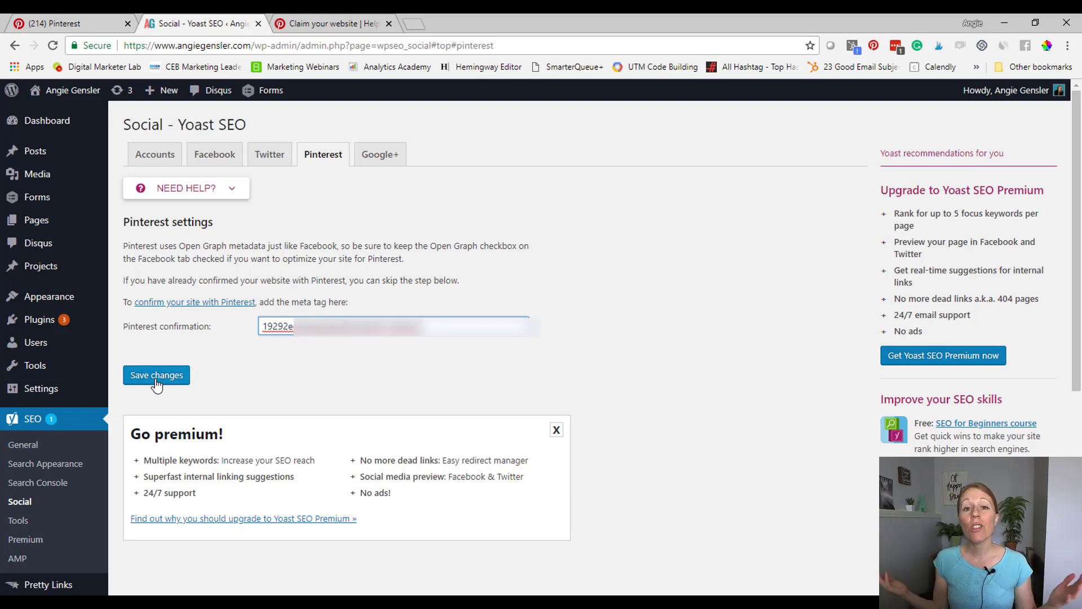
Return to Pinterest's Claim Website section showing angiegensler.com with its verified check
click(47, 24)
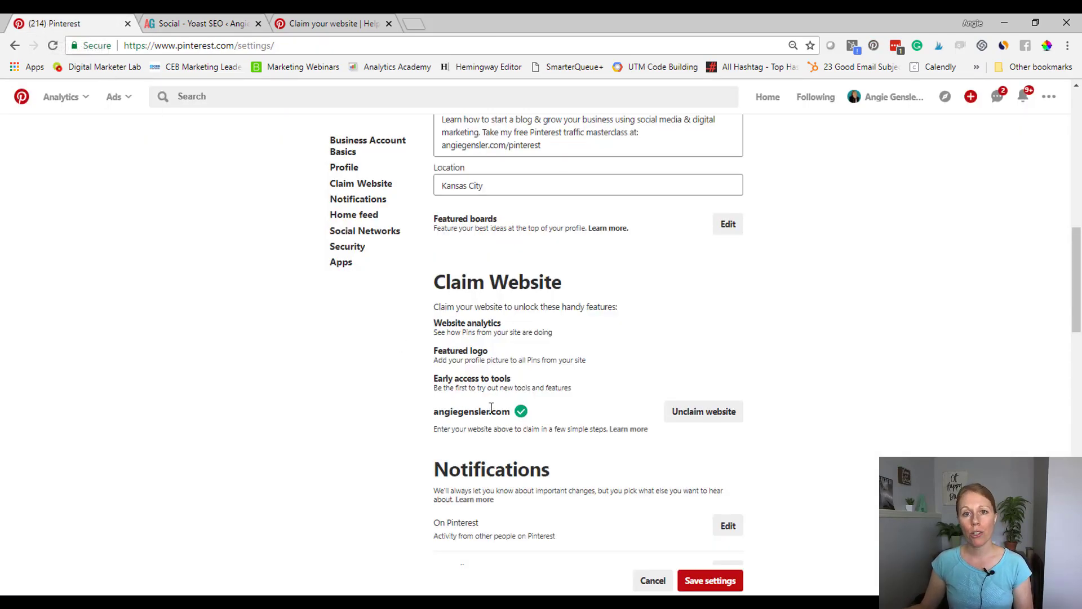